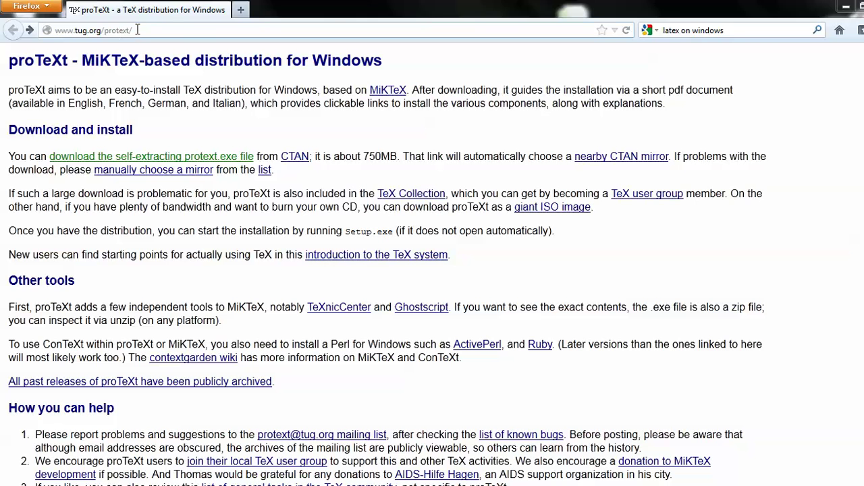
Download ProTeXt-3.1.1-072012.exe from the CTAN mirror linked on the proTeXt page and save the file
{"action": "left_click_drag", "start_coordinate": [136, 30], "coordinate": [38, 31]}
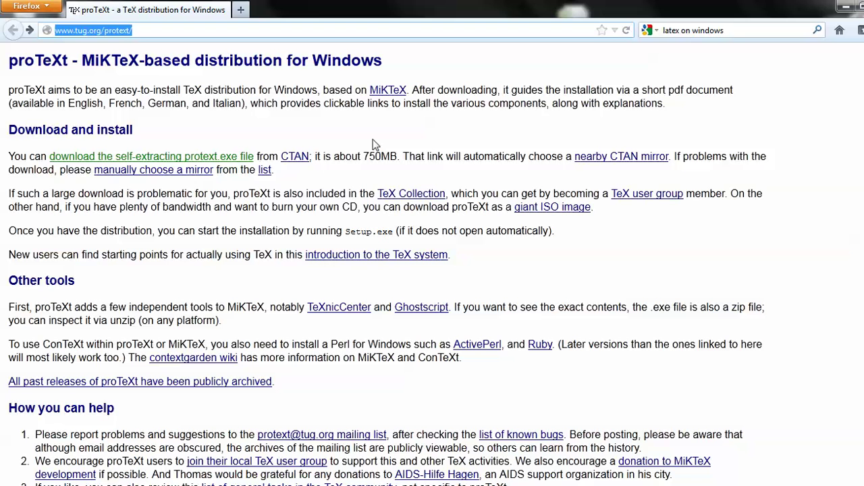
{"action": "left_click", "coordinate": [214, 158]}
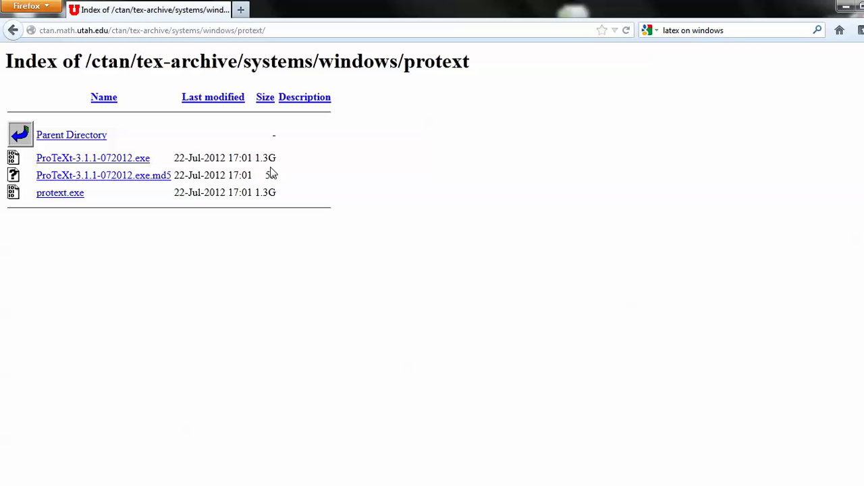
{"action": "left_click", "coordinate": [60, 161]}
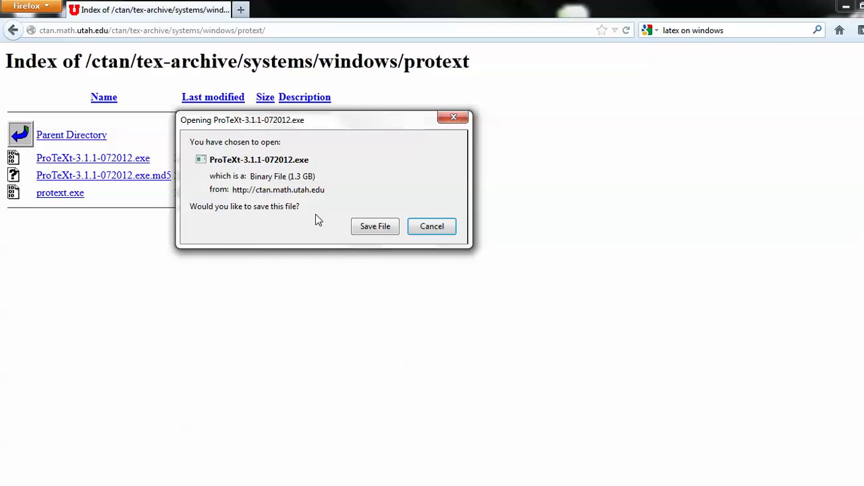
{"action": "left_click", "coordinate": [382, 227]}
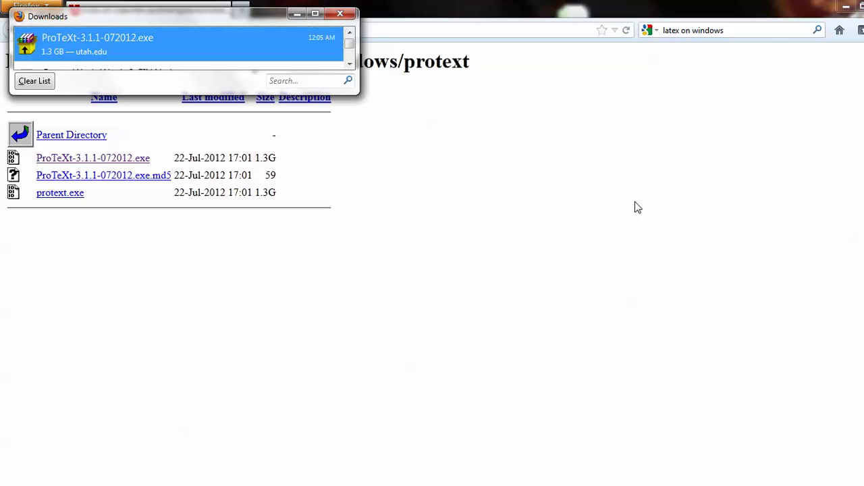
Run the downloaded ProTeXt self-extracting archive and extract its contents to the Windows account's home folder
{"action": "double_click", "coordinate": [94, 42]}
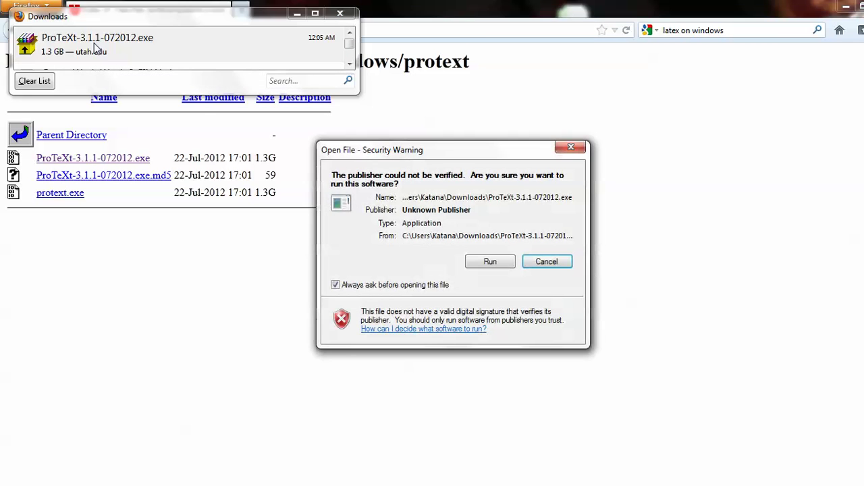
{"action": "left_click", "coordinate": [489, 262]}
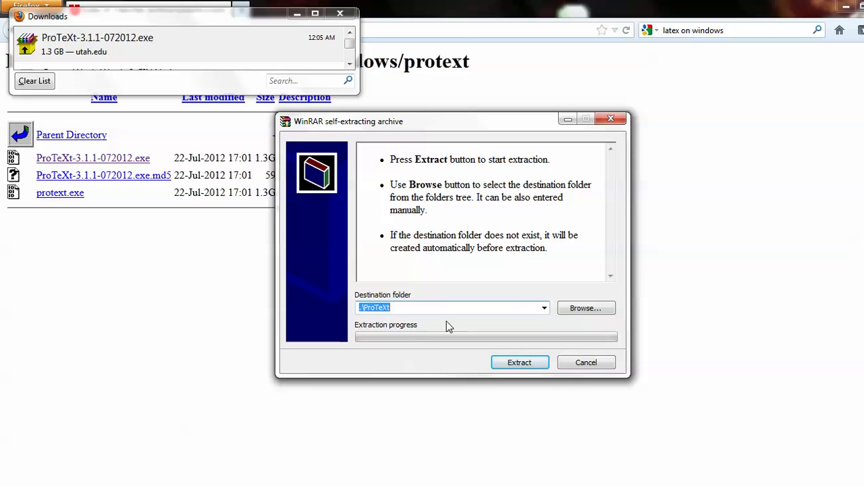
{"action": "left_click", "coordinate": [362, 308]}
{"action": "key", "text": "BackSpace"}
{"action": "key", "text": "BackSpace"}
{"action": "left_click", "coordinate": [573, 309]}
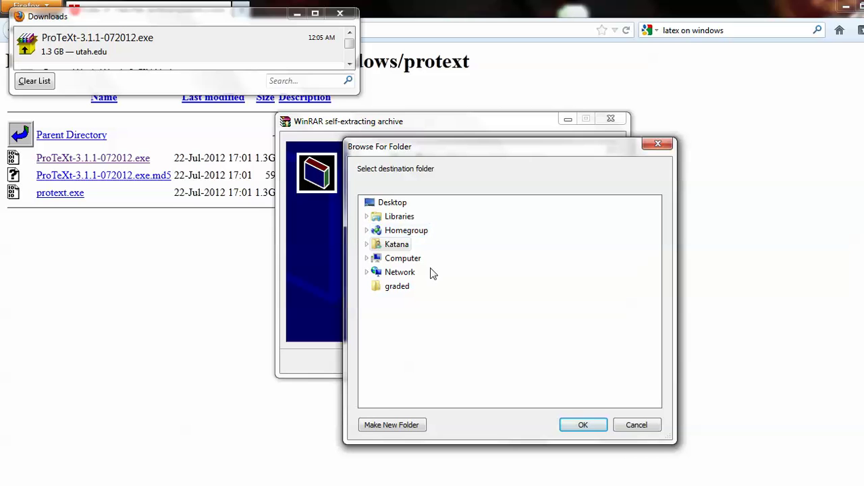
{"action": "left_click", "coordinate": [583, 425]}
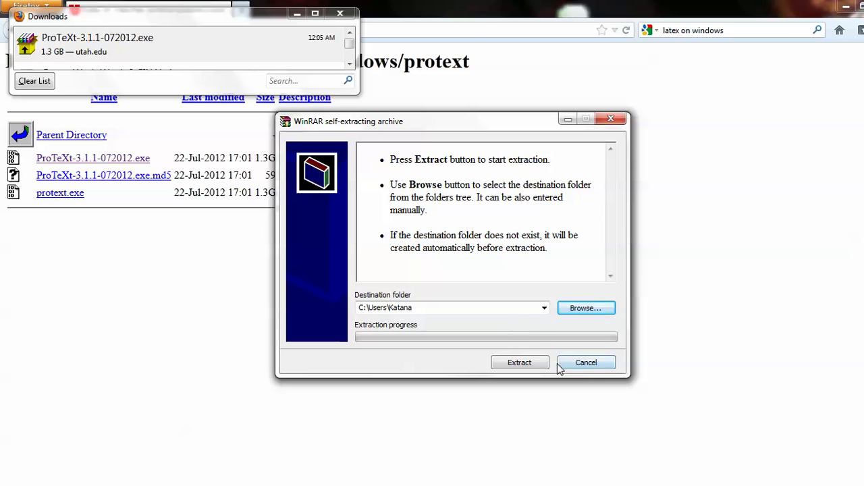
{"action": "left_click", "coordinate": [519, 363]}
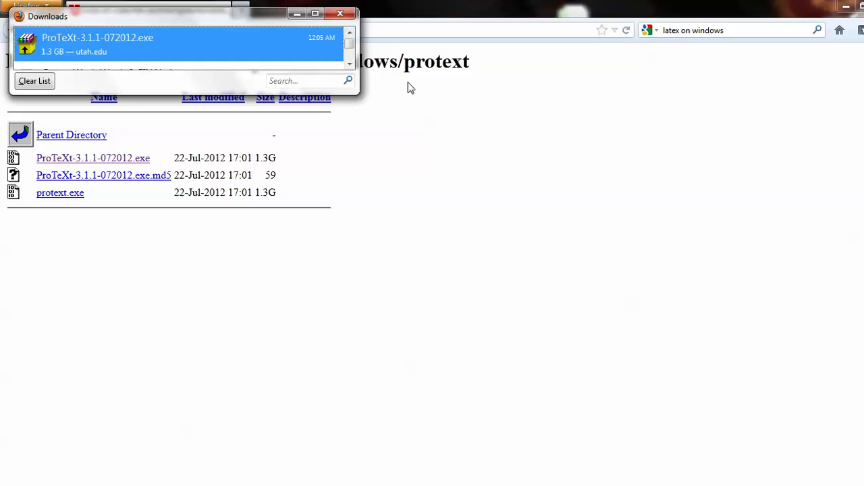
Close the download list, switch to File Explorer and launch setup-2.9.4503-x64 from the setup folder inside MiKTeX
{"action": "left_click", "coordinate": [344, 15]}
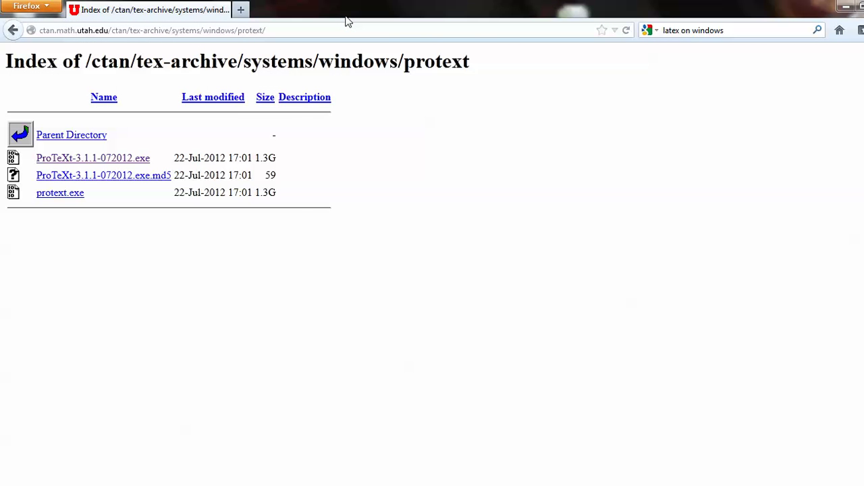
{"action": "key", "text": "alt+Tab"}
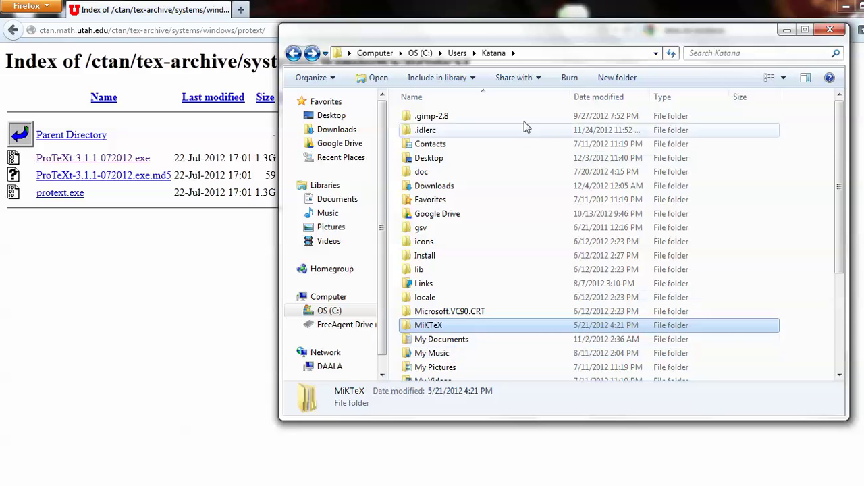
{"action": "double_click", "coordinate": [432, 326]}
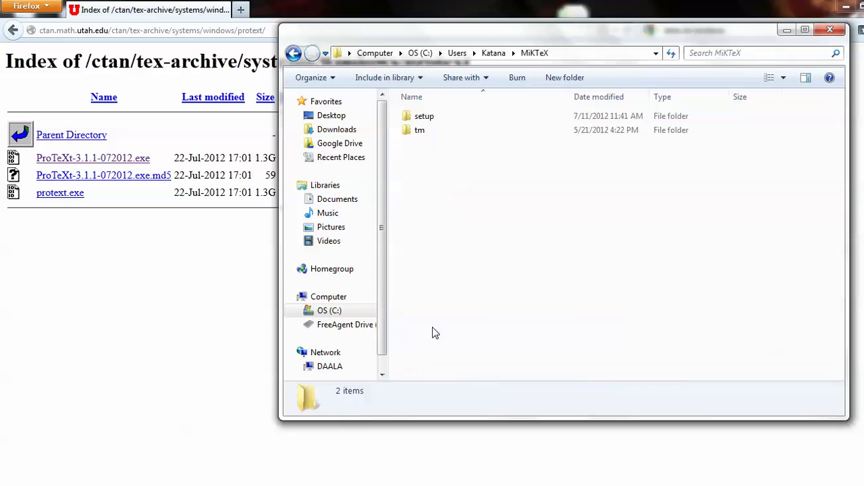
{"action": "double_click", "coordinate": [435, 119]}
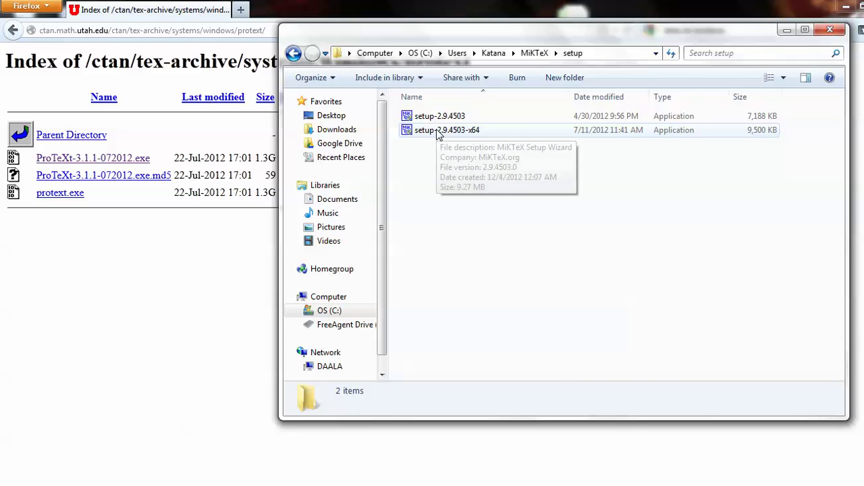
{"action": "double_click", "coordinate": [437, 131]}
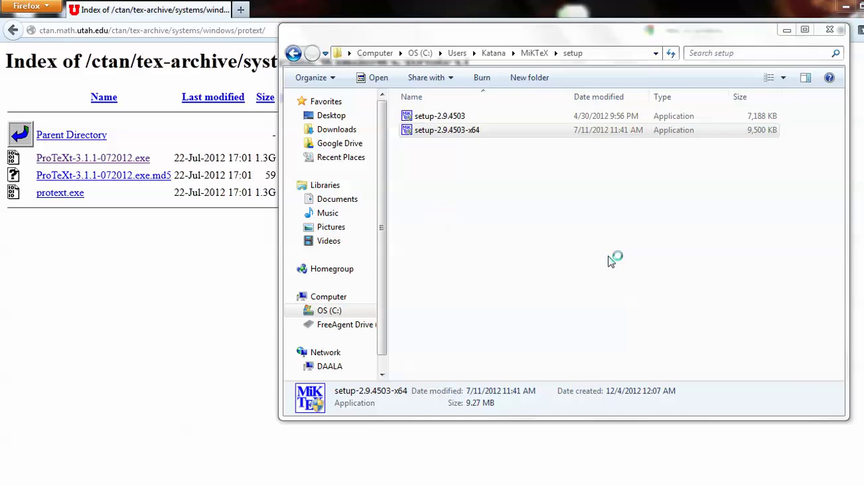
Accept the MiKTeX copying conditions and proceed with the Complete MiKTeX package set for all users
{"action": "left_click", "coordinate": [308, 330]}
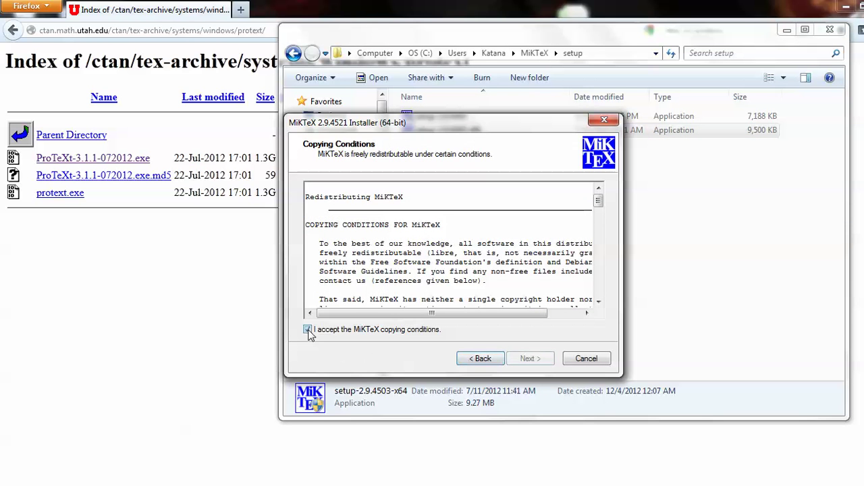
{"action": "left_click", "coordinate": [528, 360]}
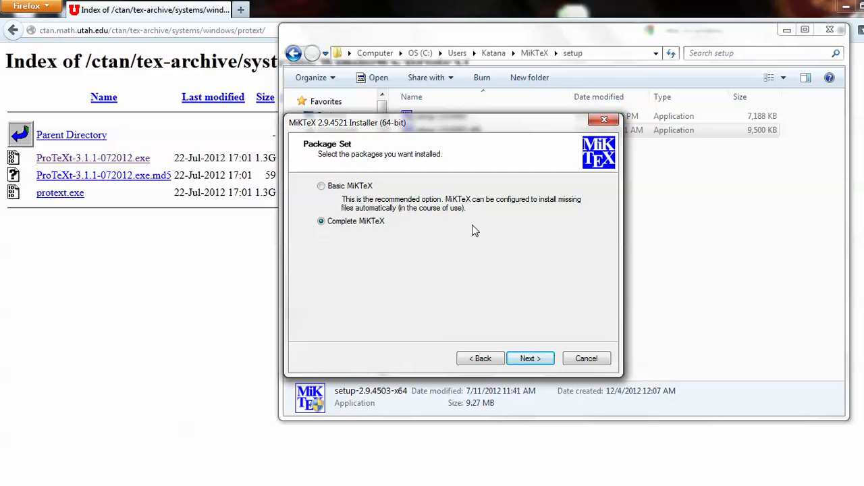
{"action": "left_click", "coordinate": [529, 358]}
{"action": "left_click", "coordinate": [529, 358]}
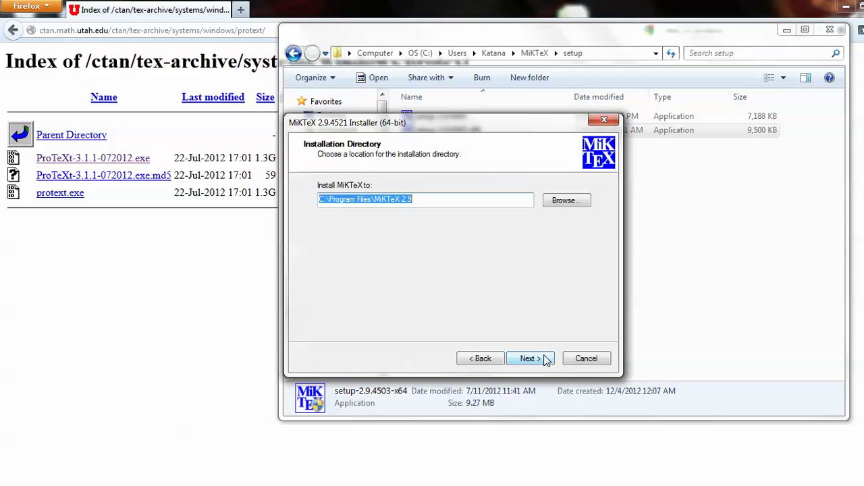
Set the MiKTeX installation directory to C:\Program Files\MiKTeX and continue to the preferences
{"action": "left_click", "coordinate": [547, 359]}
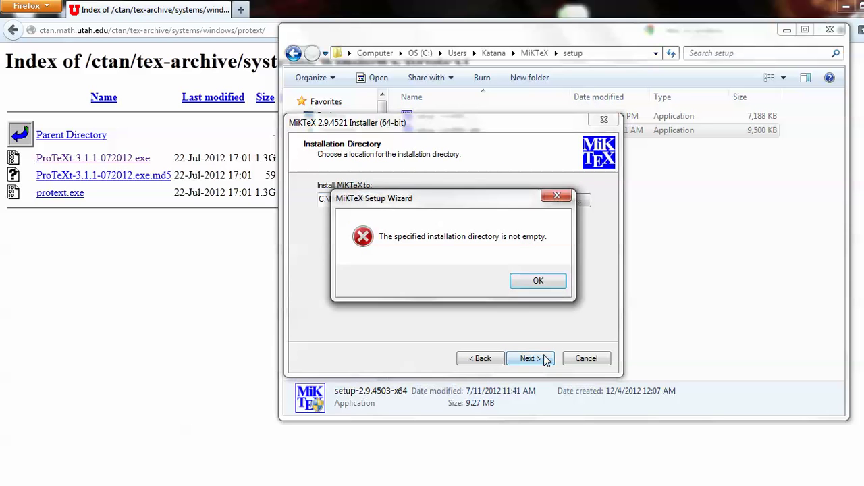
{"action": "left_click", "coordinate": [548, 281]}
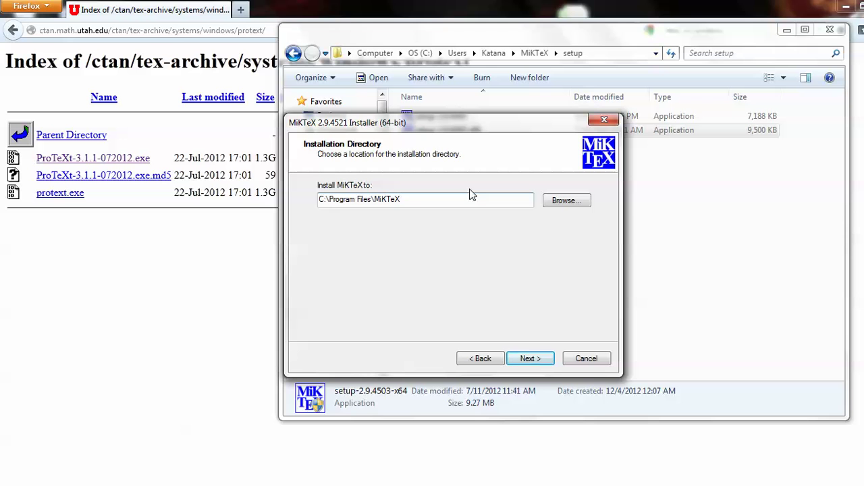
{"action": "type", "text": ".1"}
{"action": "left_click", "coordinate": [530, 361]}
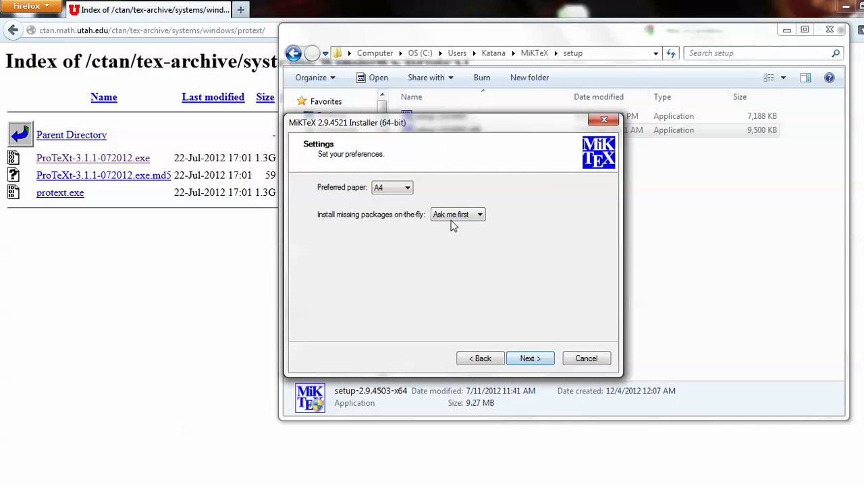
Run the installation with A4 paper and Ask me first for missing packages, and exit the wizard without showing the log file
{"action": "left_click", "coordinate": [530, 360]}
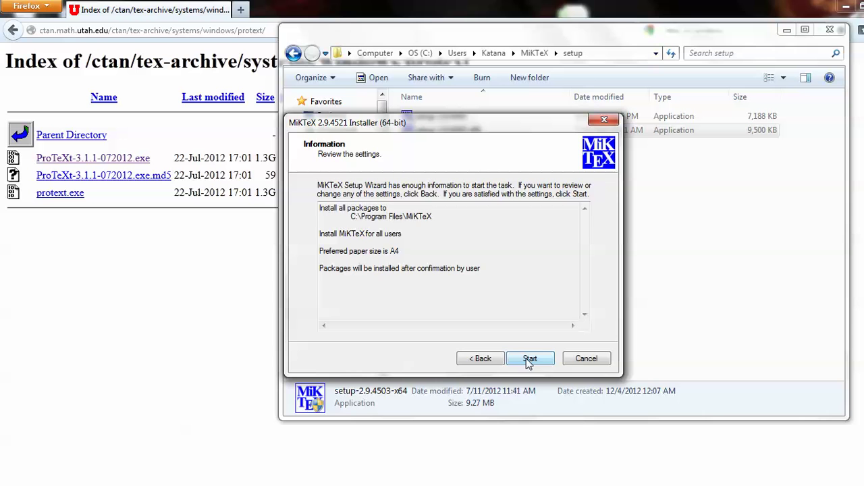
{"action": "left_click", "coordinate": [529, 361]}
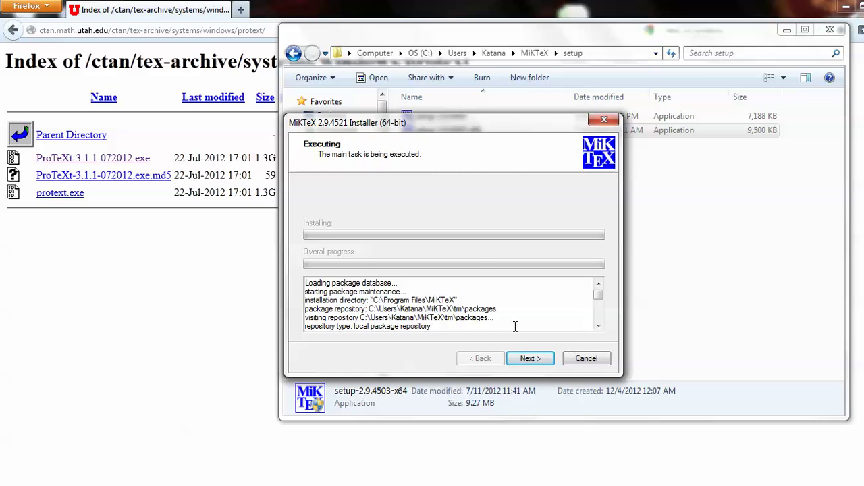
{"action": "left_click", "coordinate": [530, 362]}
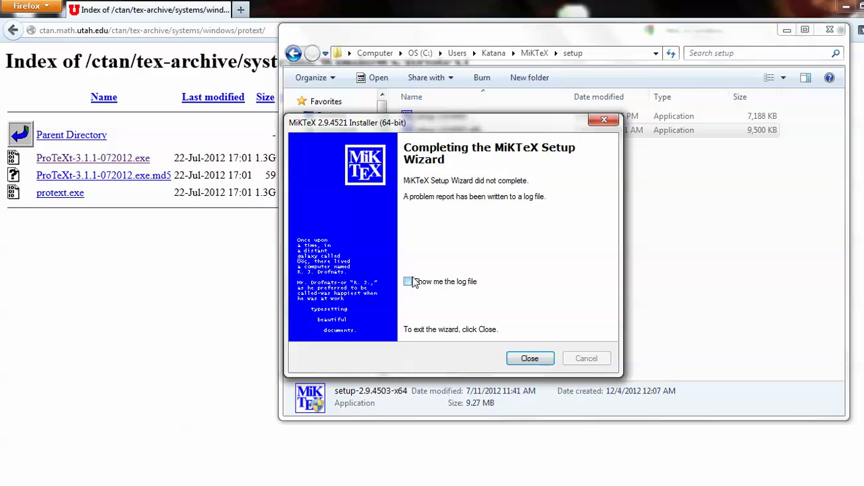
{"action": "left_click", "coordinate": [413, 283]}
{"action": "left_click", "coordinate": [529, 361]}
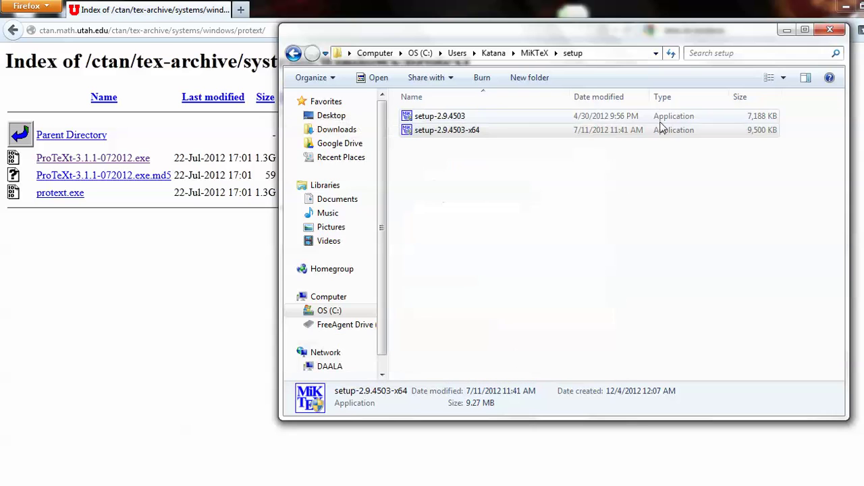
Close the setup folder, switch to RStudio and resize its window to fit the visible screen
{"action": "left_click", "coordinate": [831, 31]}
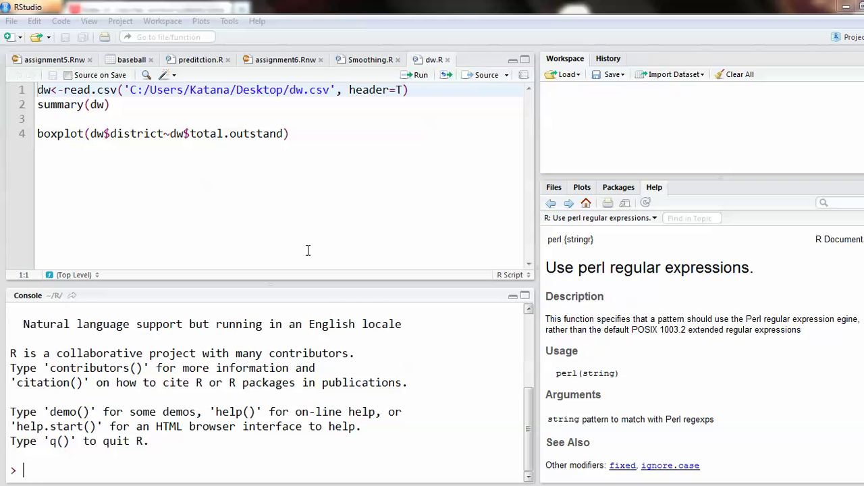
{"action": "left_click", "coordinate": [162, 183]}
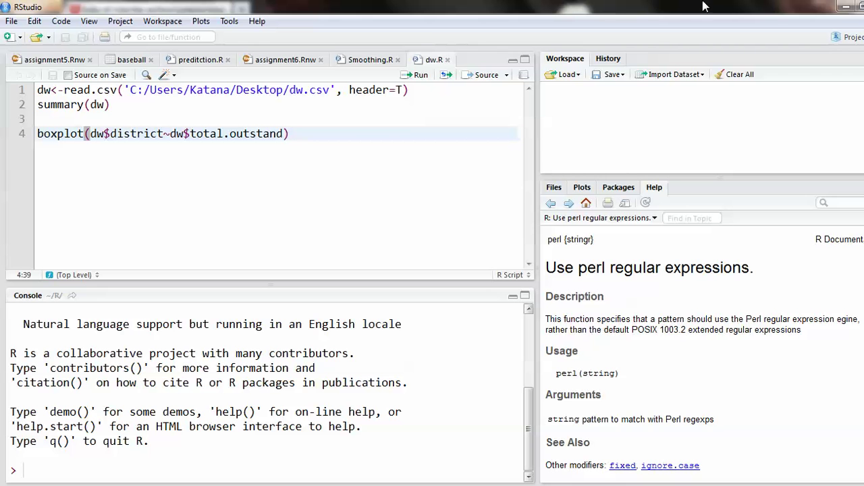
{"action": "left_click", "coordinate": [856, 6]}
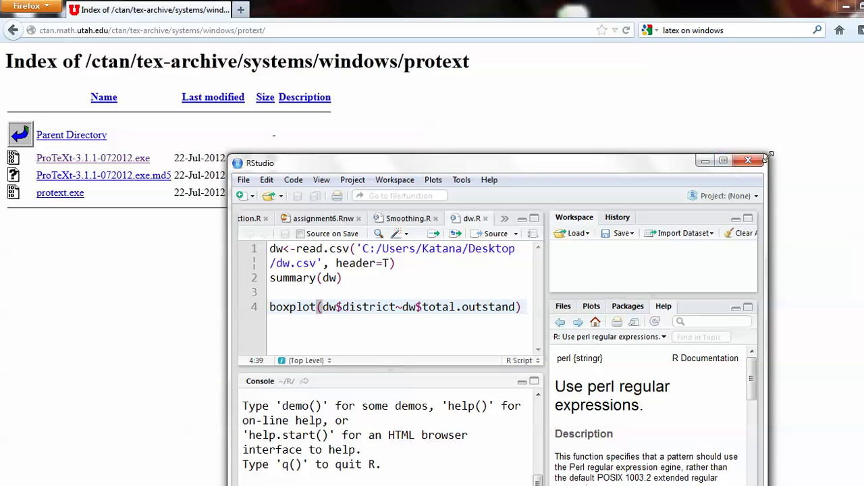
{"action": "left_click", "coordinate": [723, 161]}
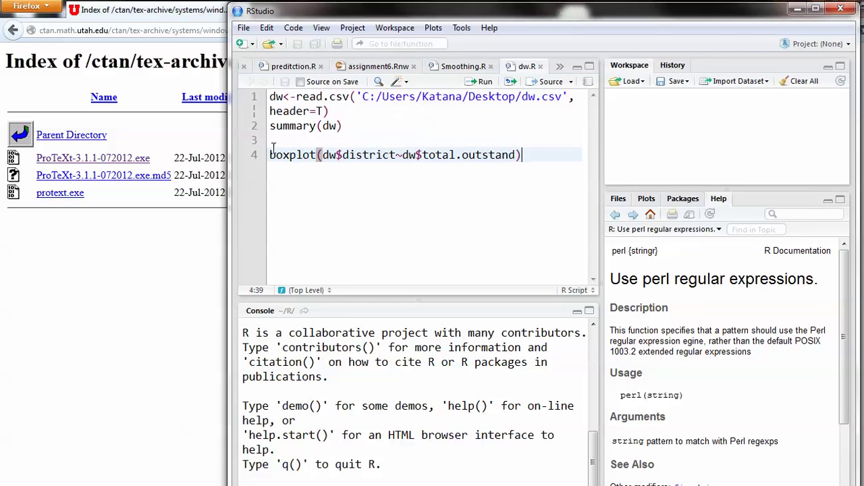
{"action": "left_click_drag", "start_coordinate": [227, 142], "coordinate": [11, 156]}
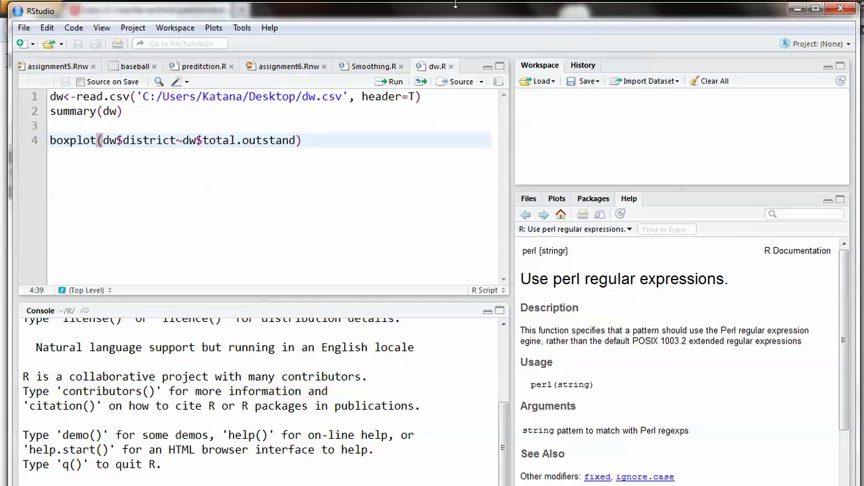
{"action": "mouse_move", "coordinate": [455, 4]}
{"action": "left_mouse_down"}
{"action": "mouse_move", "coordinate": [451, 58]}
{"action": "mouse_move", "coordinate": [451, 1]}
{"action": "mouse_move", "coordinate": [451, 10]}
{"action": "left_mouse_up"}
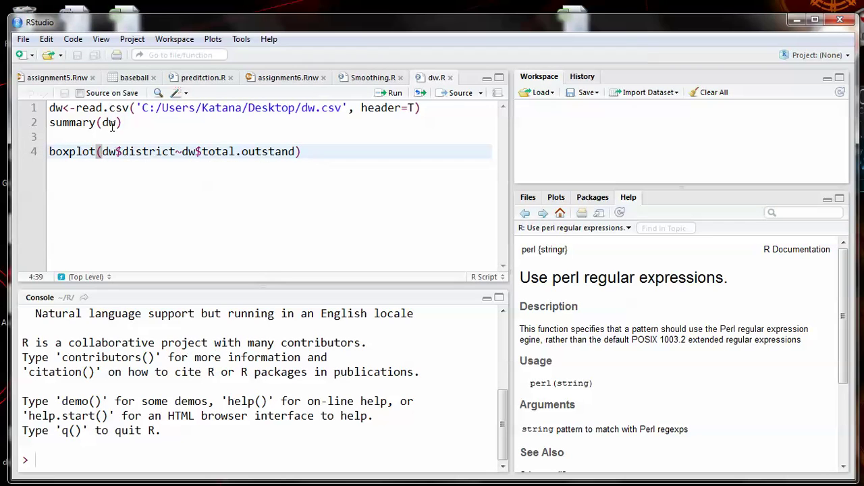
Create a new R Sweave document
{"action": "left_click", "coordinate": [29, 55]}
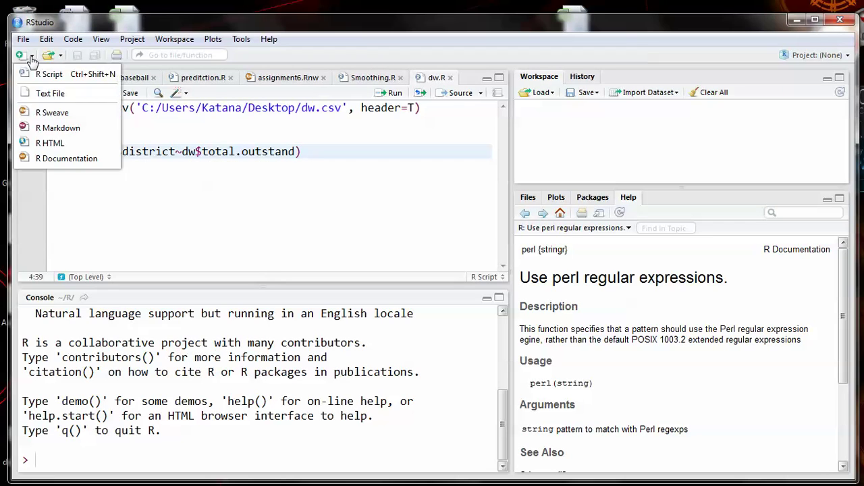
{"action": "left_click", "coordinate": [56, 116]}
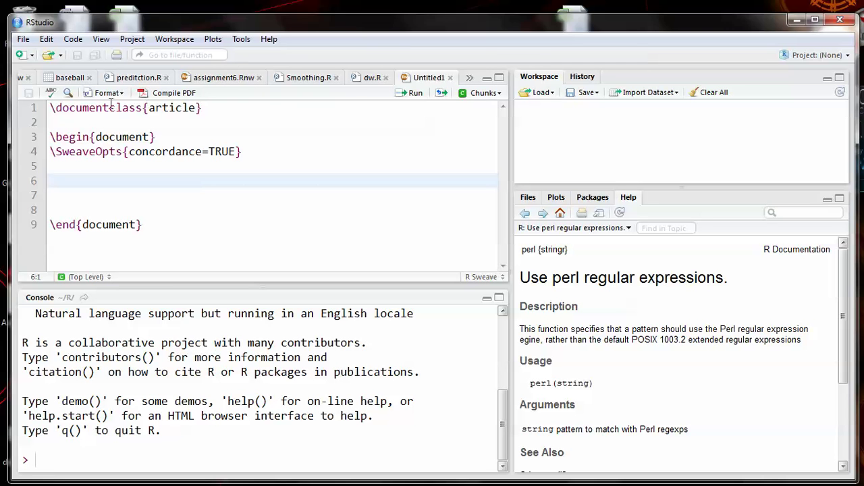
Open RStudio's Sweave options and review the Rnw weaving and LaTeX typesetting choices, keeping Sweave and pdfLaTeX
{"action": "left_click", "coordinate": [241, 39]}
{"action": "left_click", "coordinate": [268, 172]}
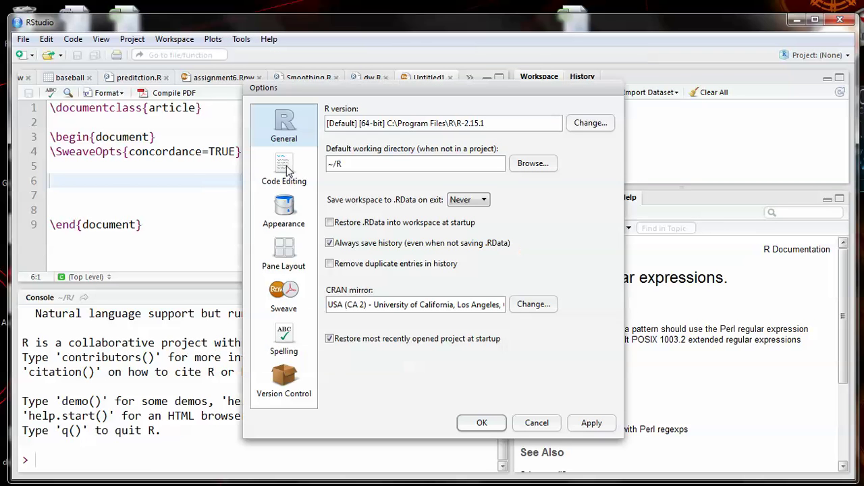
{"action": "left_click", "coordinate": [285, 293]}
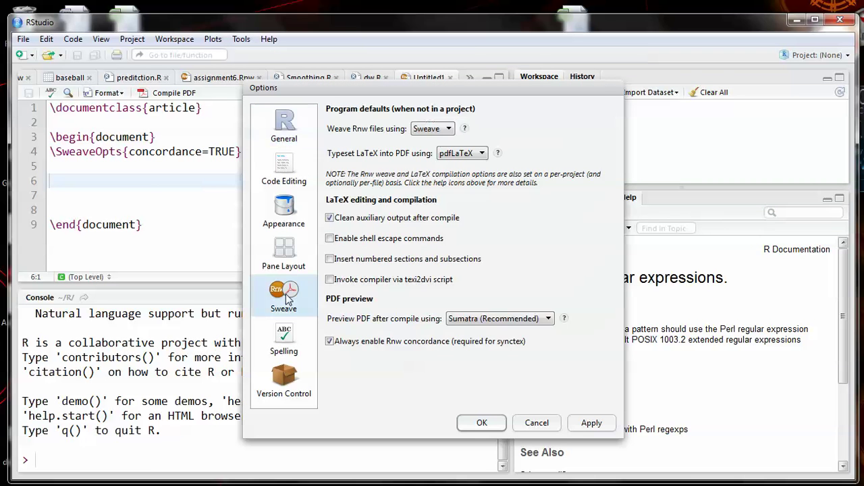
{"action": "left_click", "coordinate": [449, 128]}
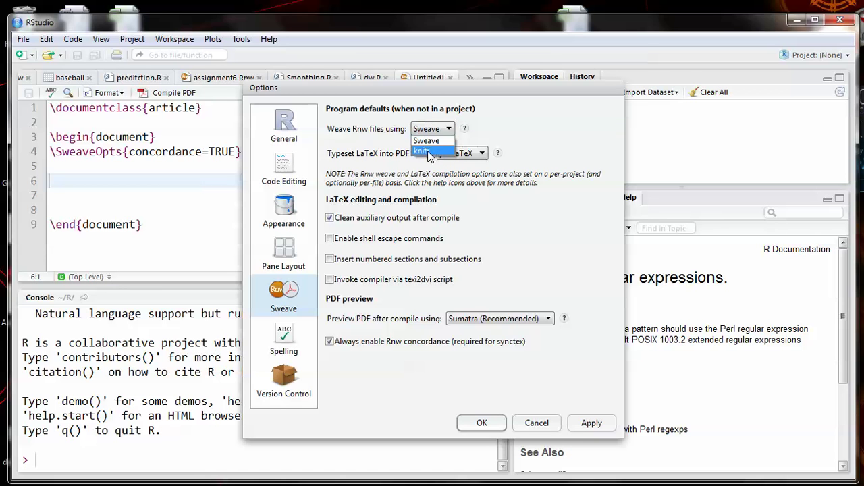
{"action": "left_click", "coordinate": [444, 141]}
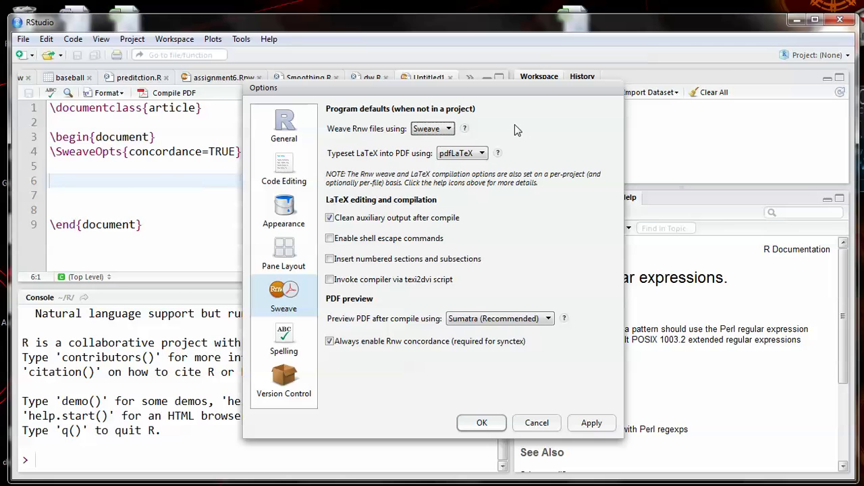
{"action": "left_click", "coordinate": [484, 158]}
{"action": "left_click", "coordinate": [552, 162]}
Look through the remaining option categories and the PDF preview viewer choices, and close the options without saving
{"action": "left_click", "coordinate": [284, 138]}
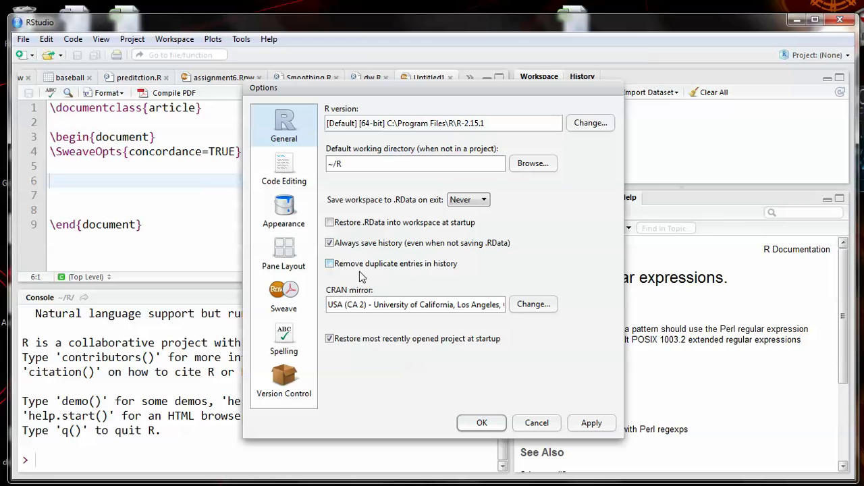
{"action": "left_click", "coordinate": [287, 176]}
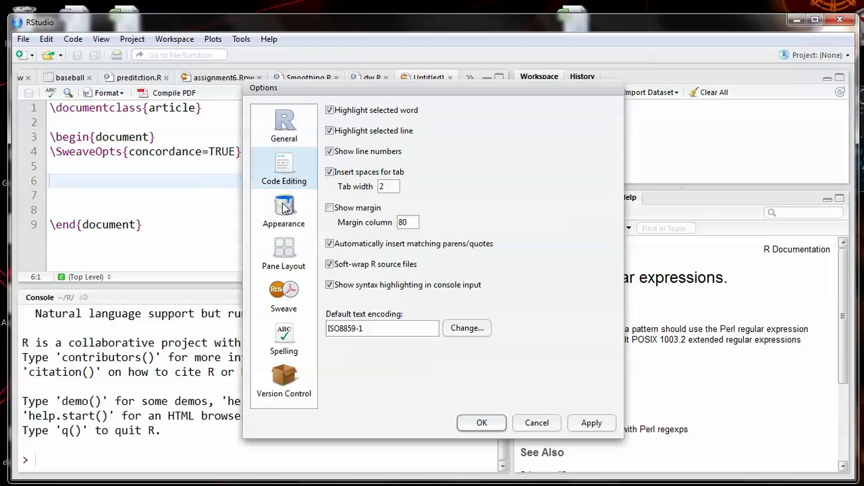
{"action": "left_click", "coordinate": [282, 204]}
{"action": "left_click", "coordinate": [283, 250]}
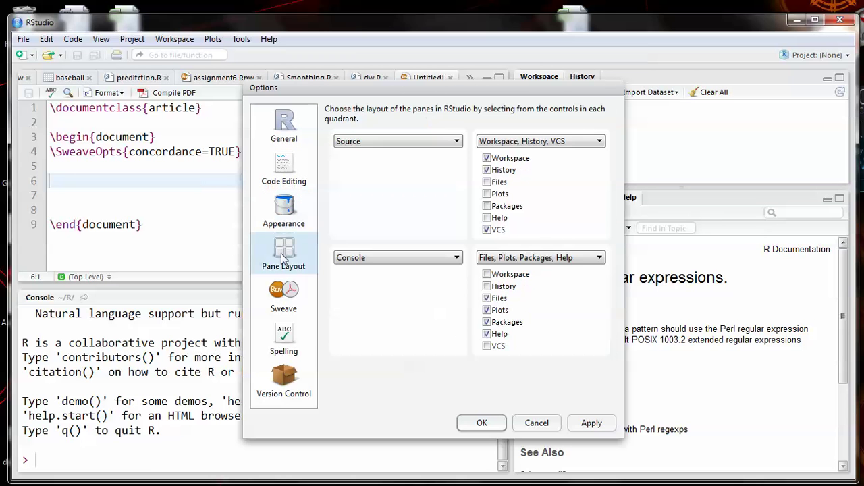
{"action": "left_click", "coordinate": [282, 297]}
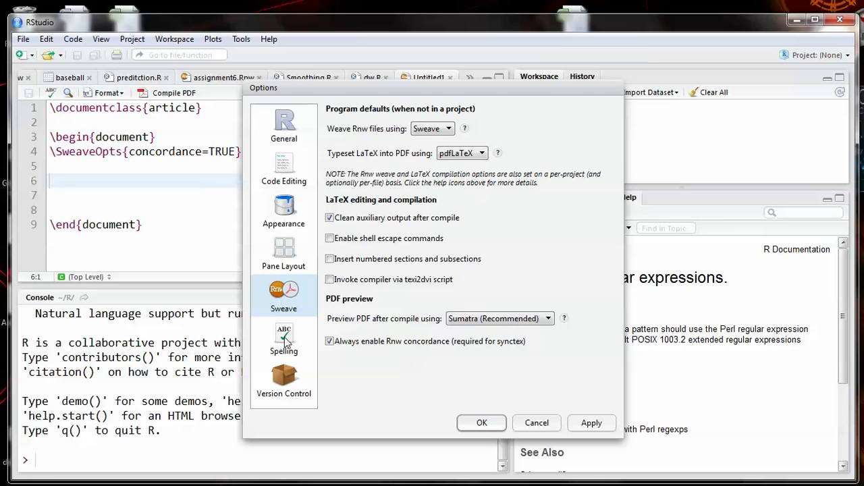
{"action": "left_click", "coordinate": [284, 341]}
{"action": "left_click", "coordinate": [282, 378]}
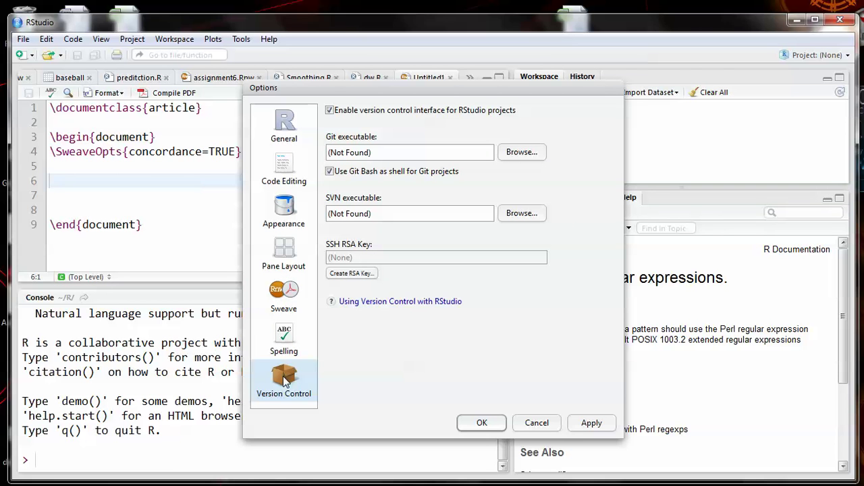
{"action": "left_click", "coordinate": [287, 291]}
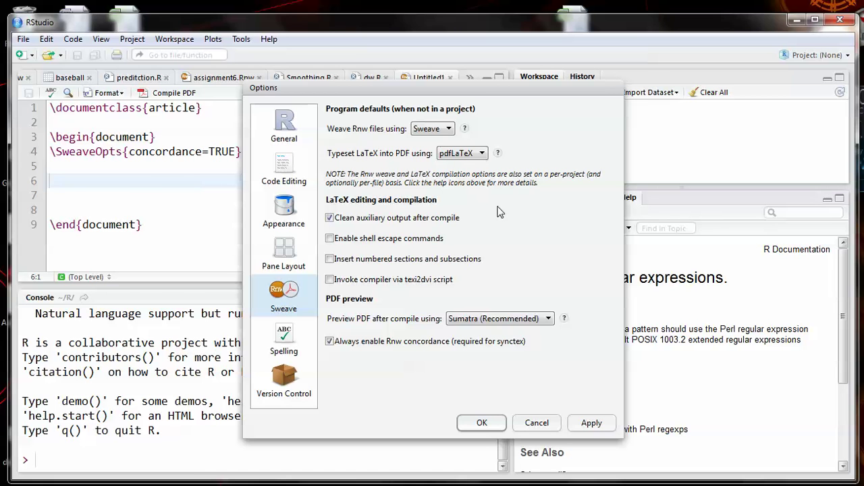
{"action": "left_click", "coordinate": [549, 320]}
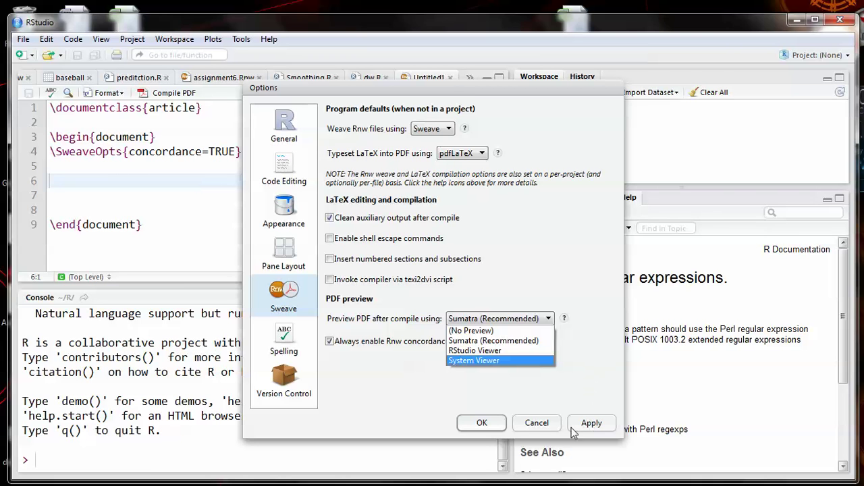
{"action": "left_click", "coordinate": [537, 424]}
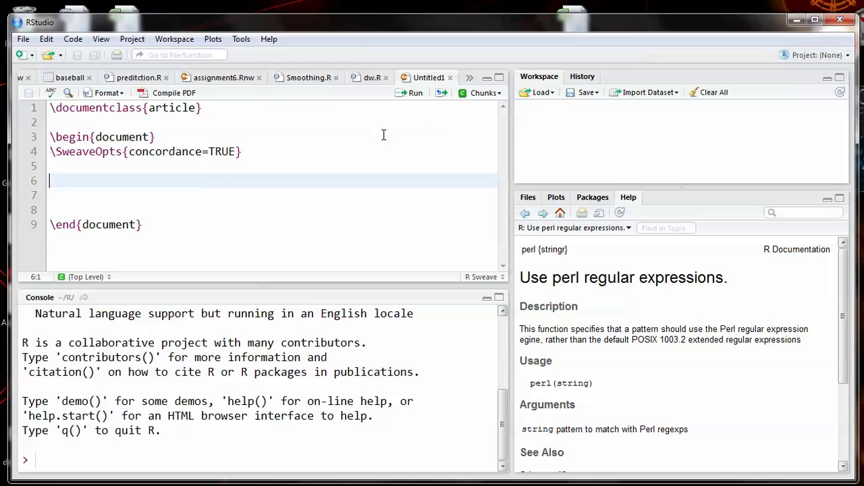
Write "Hello world" on line 6 of the document body and format it as italic
{"action": "type", "text": "Hello"}
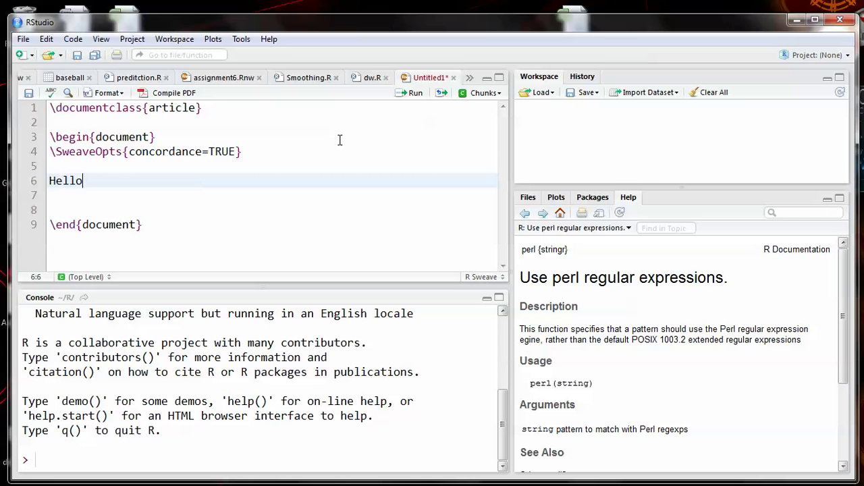
{"action": "type", "text": " world"}
{"action": "key", "text": "Return"}
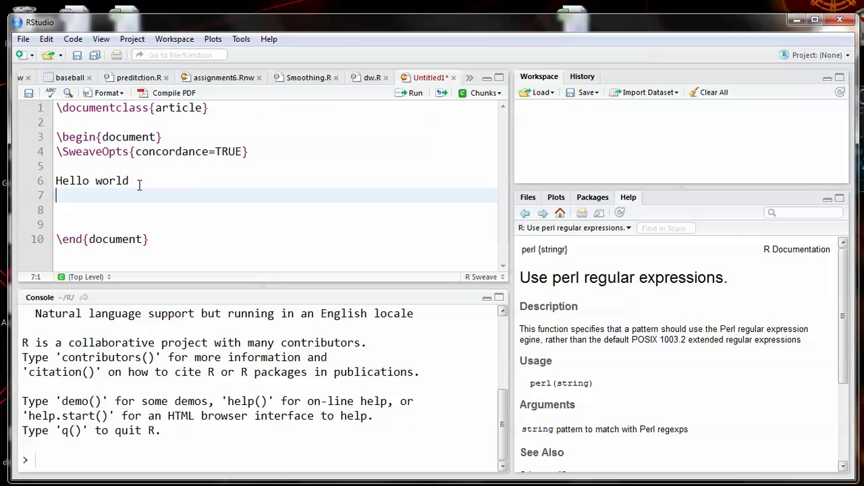
{"action": "left_click_drag", "start_coordinate": [129, 181], "coordinate": [56, 180]}
{"action": "left_click", "coordinate": [108, 93]}
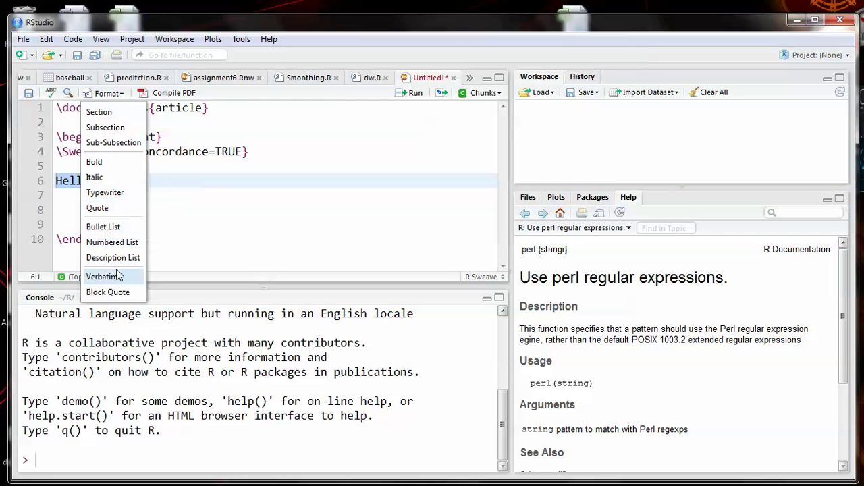
{"action": "left_click", "coordinate": [107, 178]}
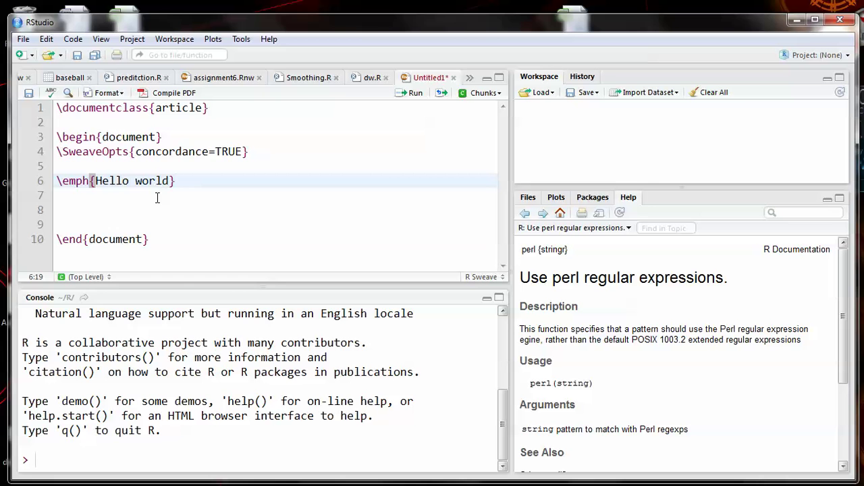
{"action": "left_click", "coordinate": [157, 196]}
Run a spell check on the document and dismiss the completion message
{"action": "left_click", "coordinate": [50, 94]}
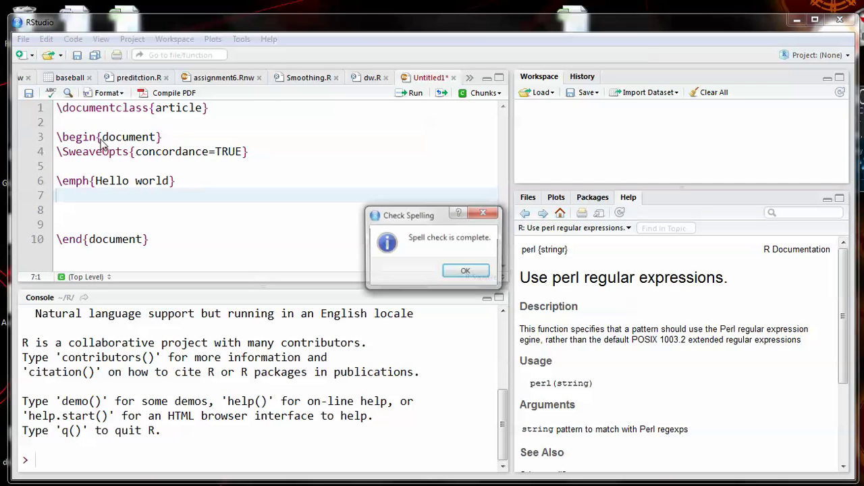
{"action": "left_click", "coordinate": [454, 270]}
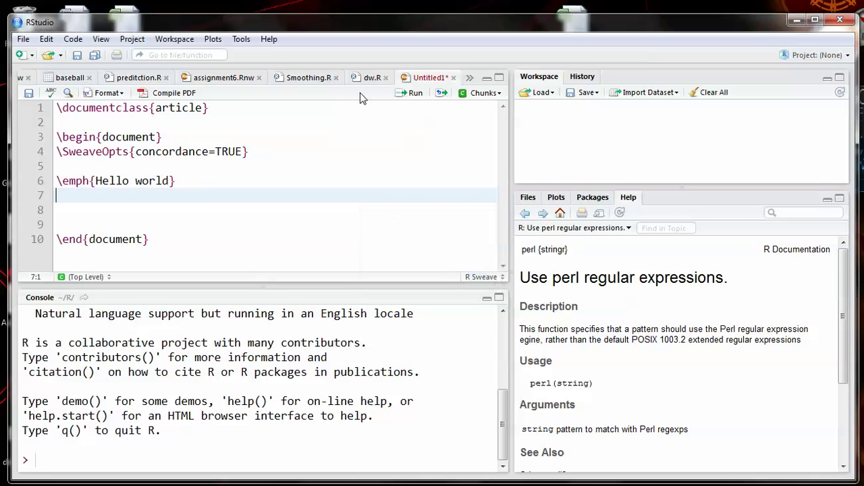
{"action": "left_click", "coordinate": [95, 125]}
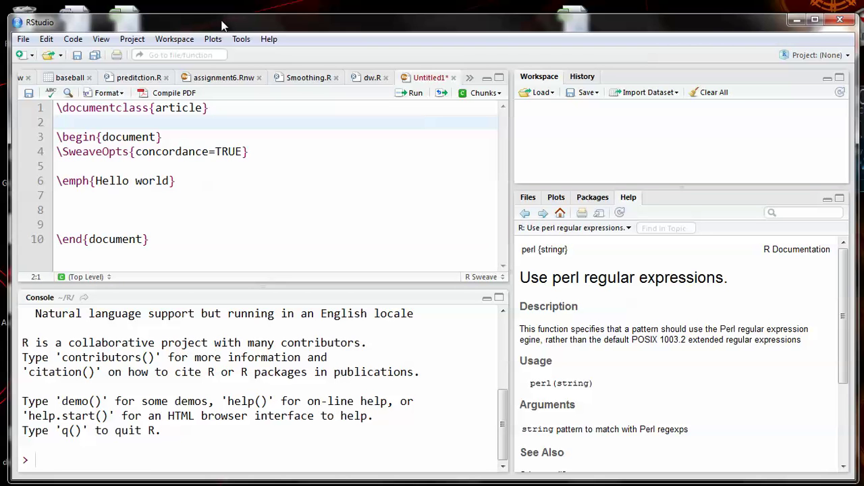
Insert a code chunk on line 8 with the options echo=TRUE and fig=TRUE
{"action": "left_click", "coordinate": [79, 209]}
{"action": "left_click", "coordinate": [484, 93]}
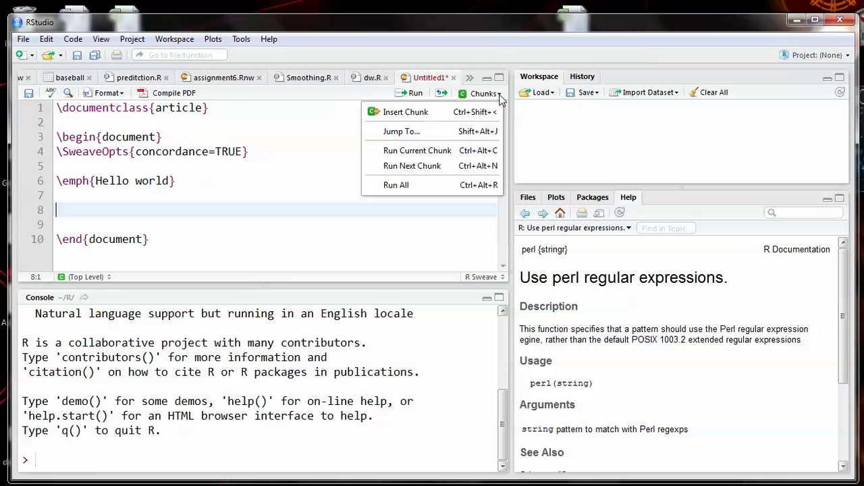
{"action": "left_click", "coordinate": [484, 113]}
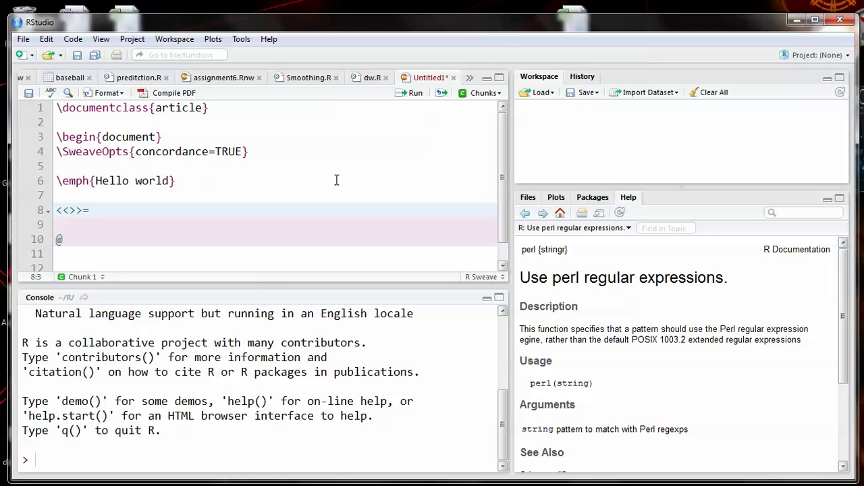
{"action": "type", "text": "echo="}
{"action": "key", "text": "Return"}
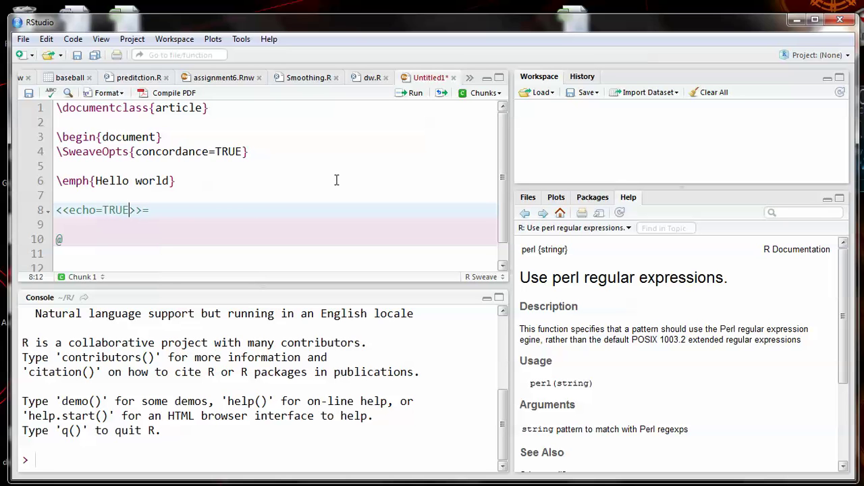
{"action": "type", "text": ","}
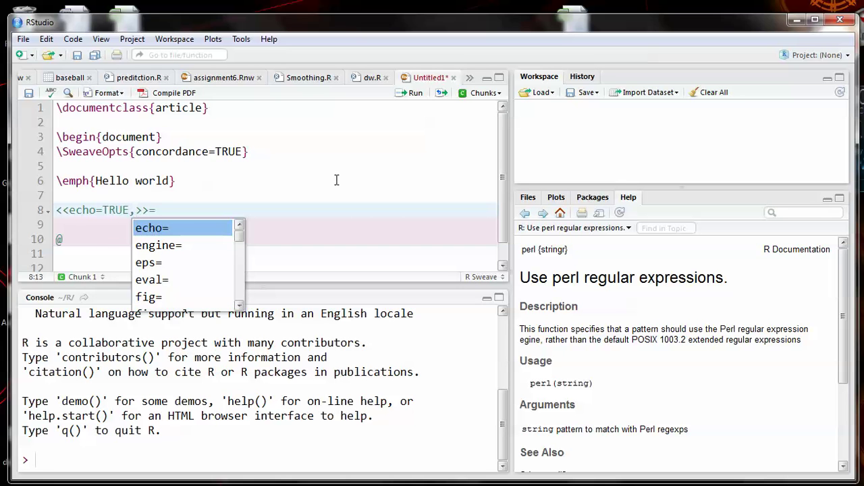
{"action": "type", "text": " f"}
{"action": "key", "text": "Return"}
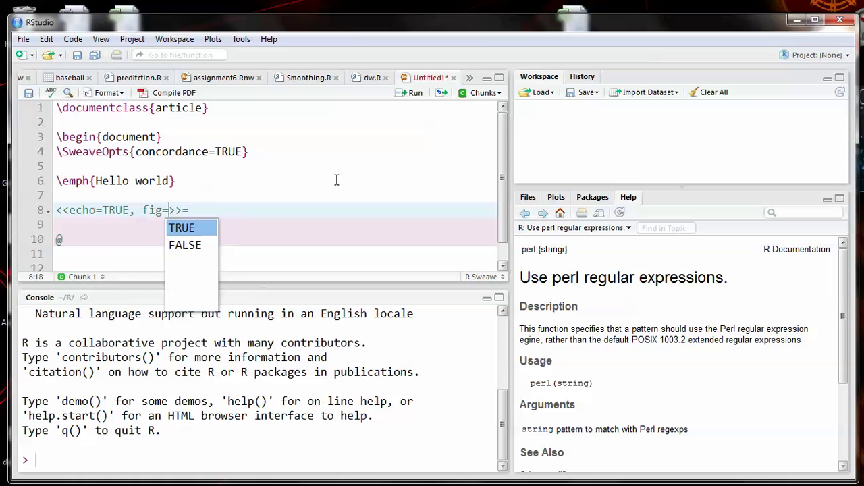
{"action": "key", "text": "Return"}
{"action": "key", "text": "Down"}
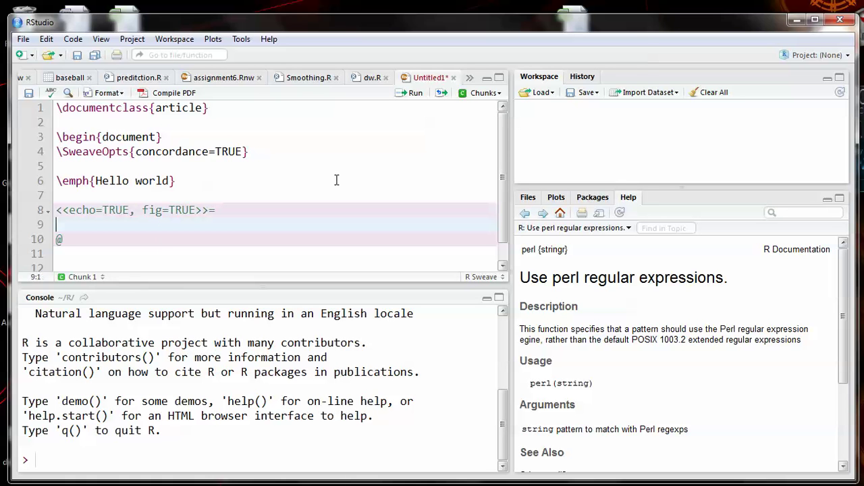
Write the chunk code on separate lines: x<-1:20, y<-rnorm(20) and plot(x,y)
{"action": "type", "text": "x<-seq"}
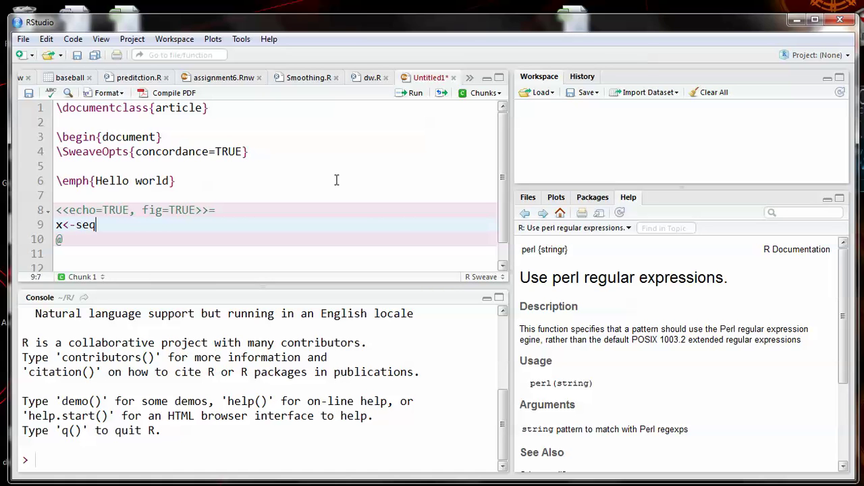
{"action": "key", "text": "BackSpace"}
{"action": "key", "text": "BackSpace"}
{"action": "key", "text": "BackSpace"}
{"action": "type", "text": "1:20"}
{"action": "key", "text": "Return"}
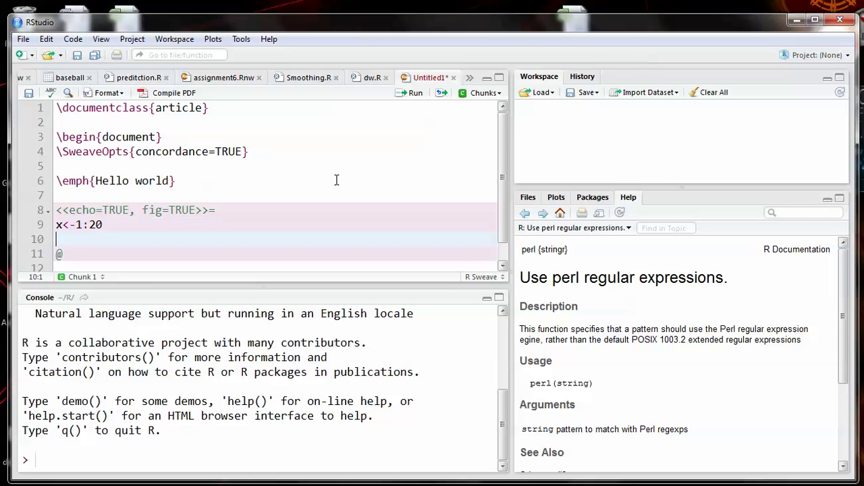
{"action": "type", "text": "y<-rnorm"}
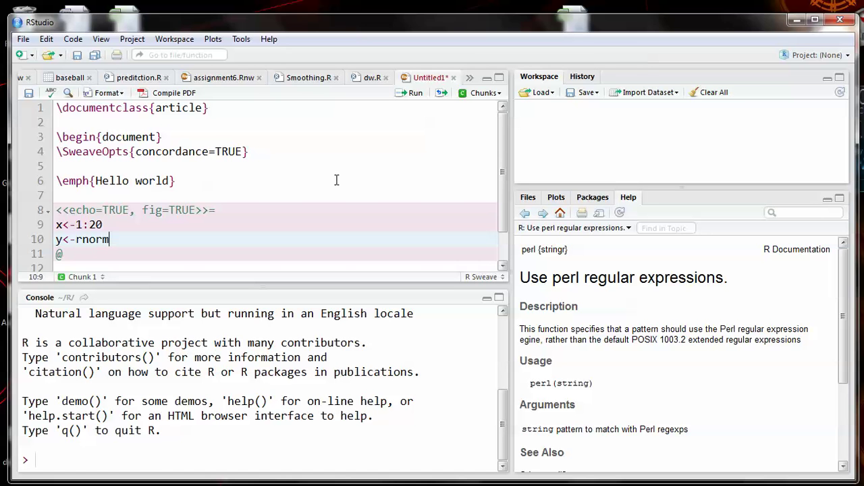
{"action": "type", "text": "(20)"}
{"action": "key", "text": "Return"}
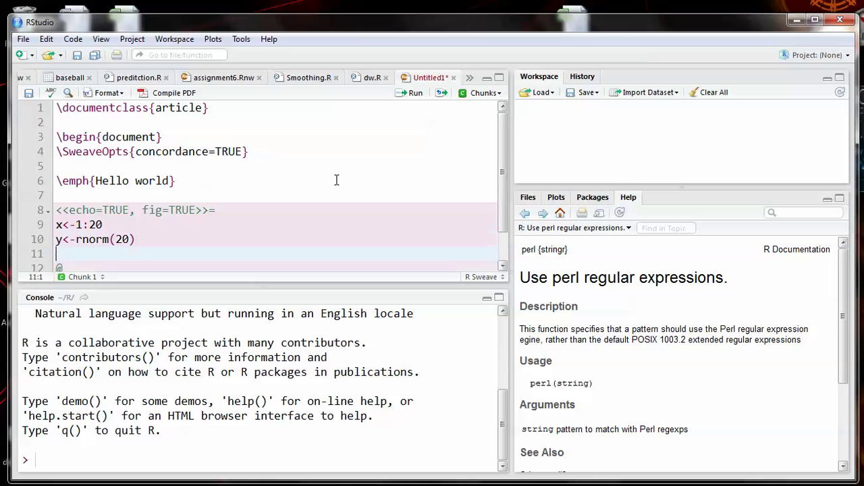
{"action": "type", "text": "plot(x,y"}
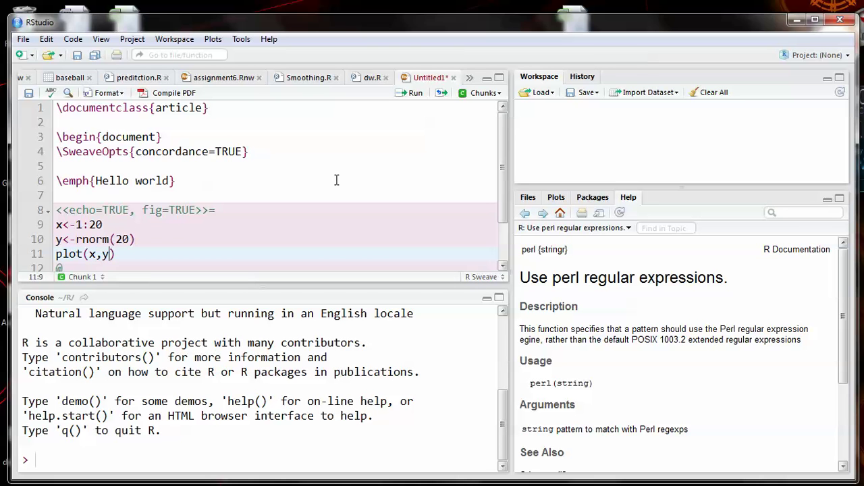
Run the chunk's code line by line from the x assignment to plot y against x
{"action": "key", "text": "Up"}
{"action": "key", "text": "Up"}
{"action": "key", "text": "ctrl+Return"}
{"action": "key", "text": "ctrl+Return"}
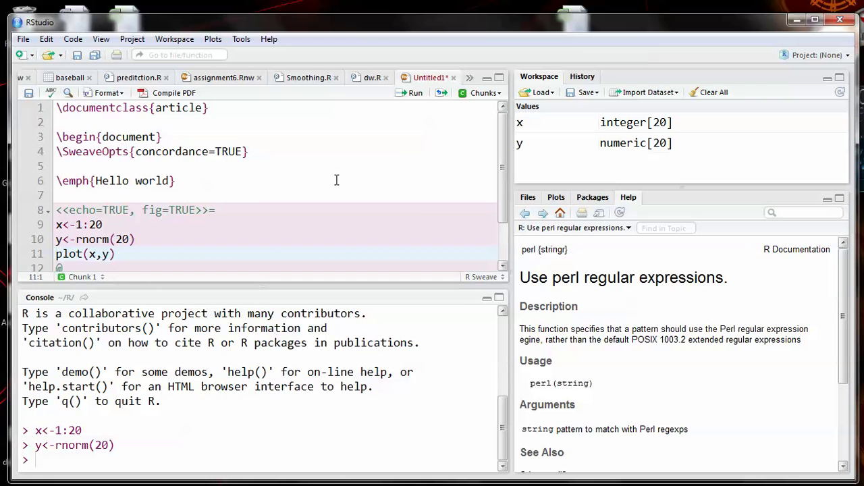
{"action": "key", "text": "ctrl+Return"}
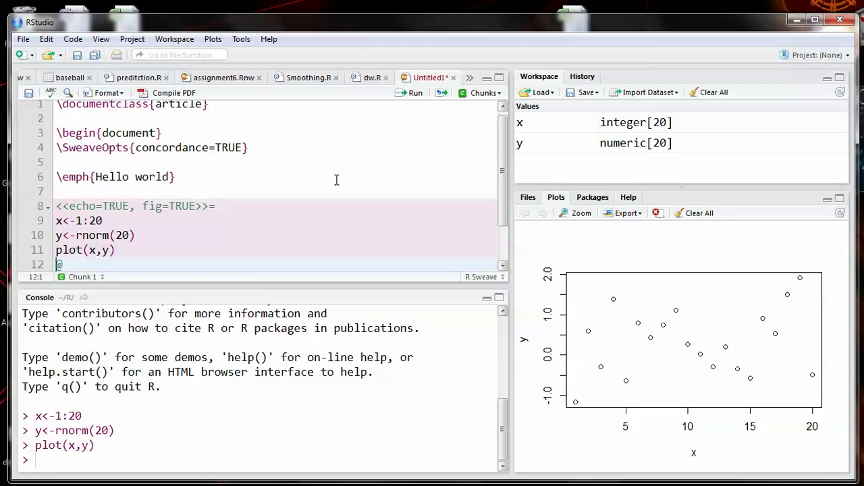
{"action": "left_click", "coordinate": [412, 93]}
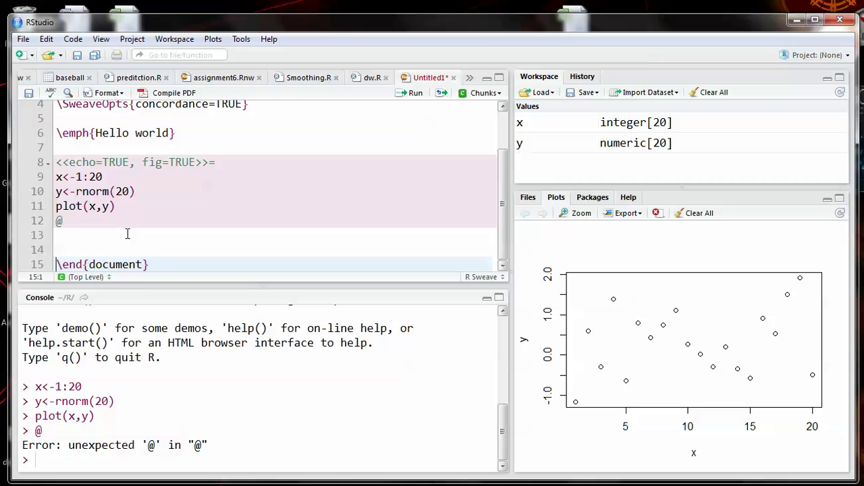
Compile the Sweave document to PDF, saving it as example4 in the R documents folder
{"action": "left_click", "coordinate": [173, 94]}
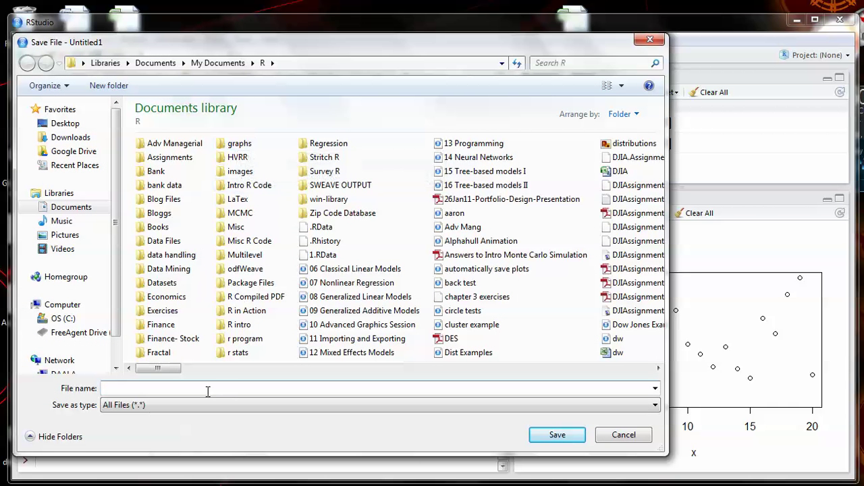
{"action": "type", "text": "examp"}
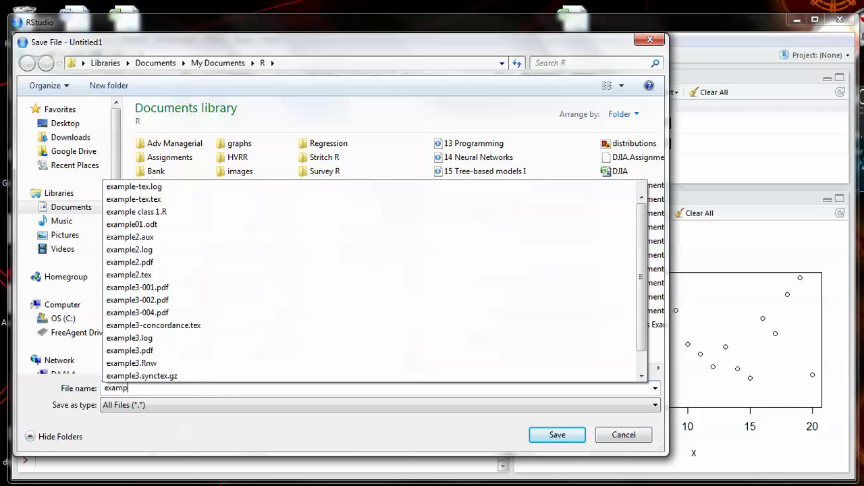
{"action": "type", "text": "le4"}
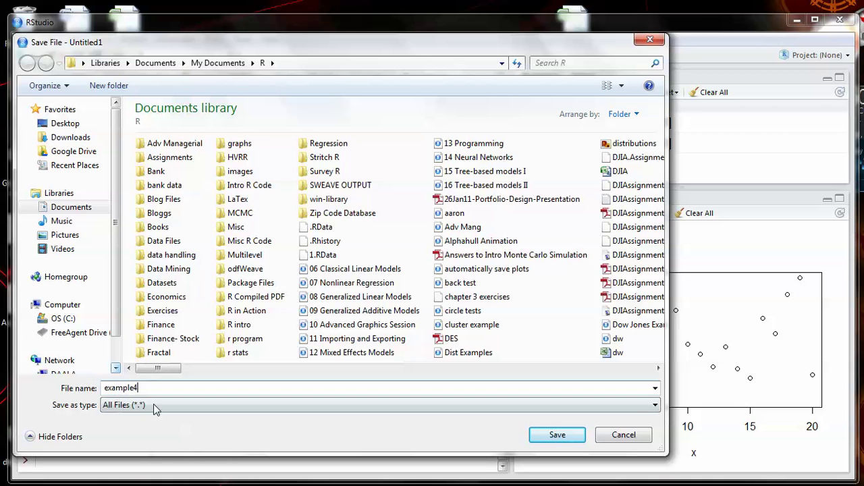
{"action": "left_click", "coordinate": [566, 437]}
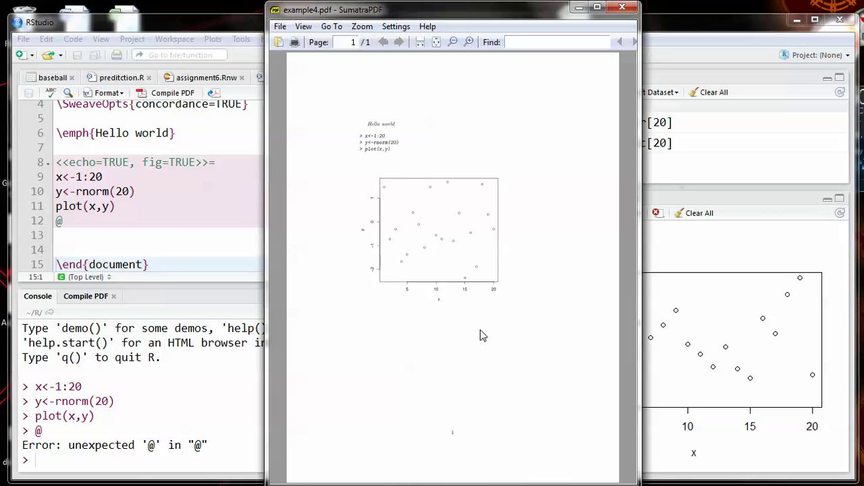
Enlarge the compiled example4.pdf to examine its Hello world text, echoed code and scatter plot, and return to RStudio
{"action": "scroll", "coordinate": [480, 334], "scroll_direction": "up", "scroll_amount": 1, "text": "ctrl"}
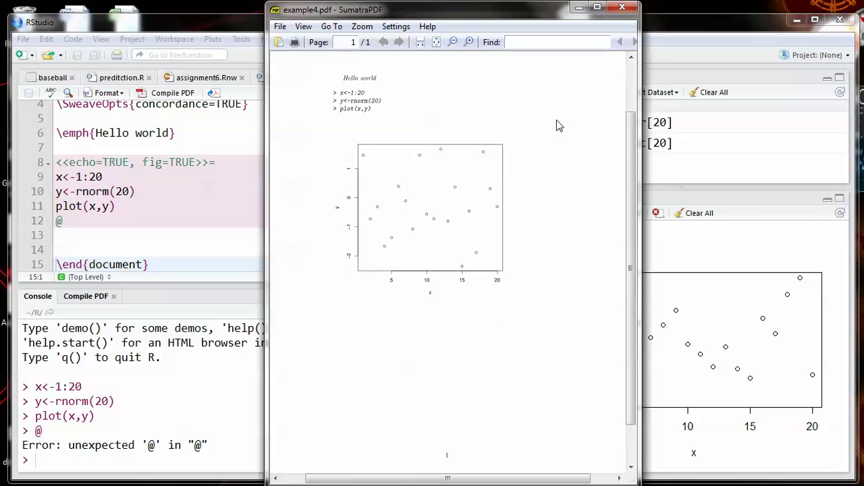
{"action": "left_click", "coordinate": [599, 9]}
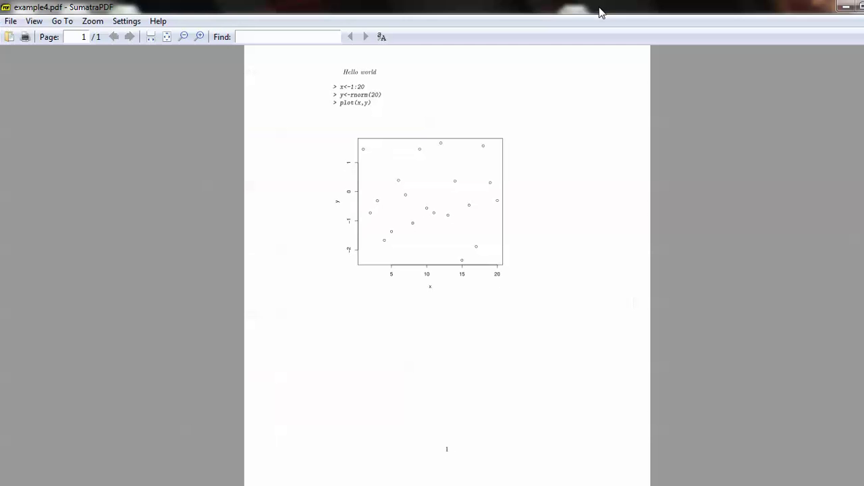
{"action": "scroll", "coordinate": [500, 223], "scroll_direction": "up", "scroll_amount": 2, "text": "ctrl"}
{"action": "scroll", "coordinate": [474, 249], "scroll_direction": "up", "scroll_amount": 3}
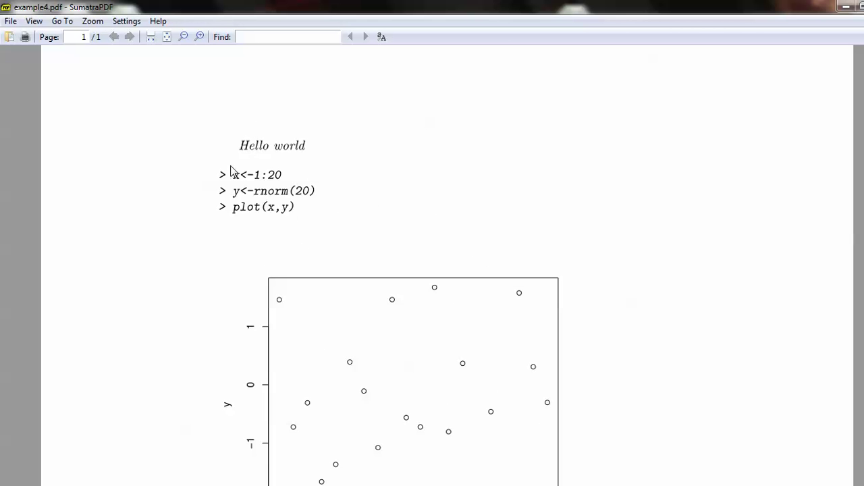
{"action": "scroll", "coordinate": [262, 251], "scroll_direction": "down", "scroll_amount": 2}
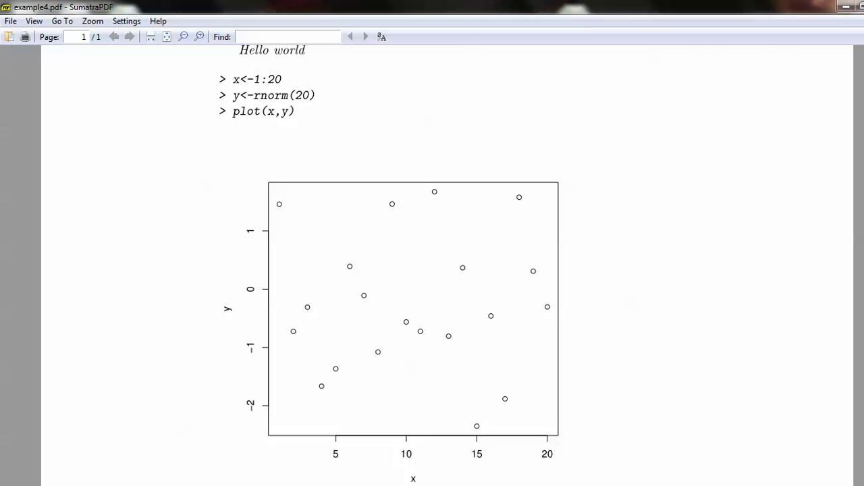
{"action": "key", "text": "alt+Tab"}
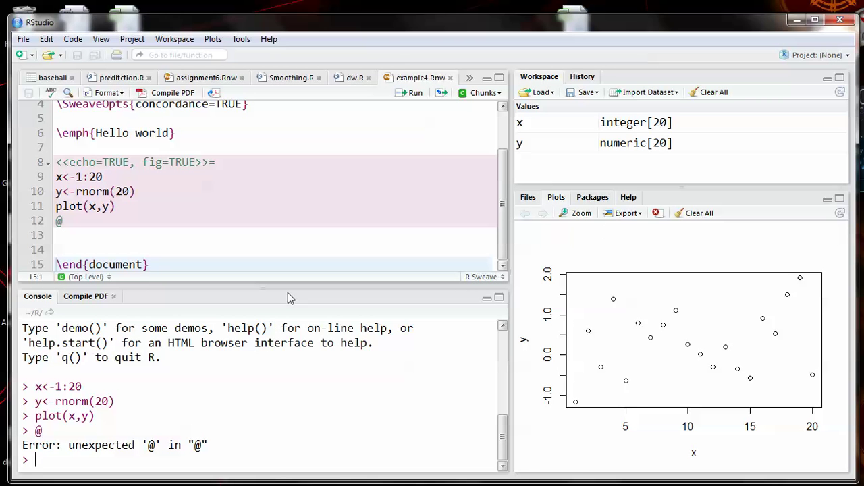